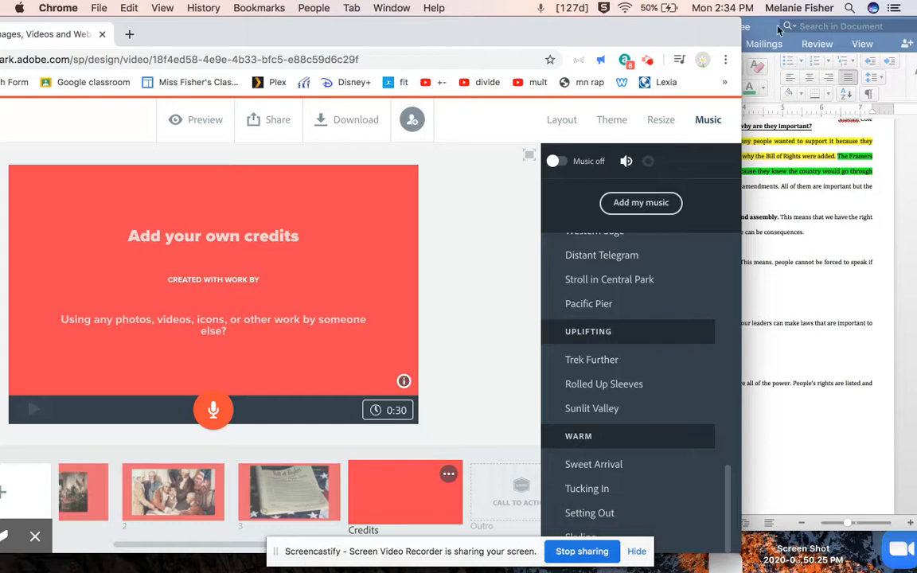
scroll(296, 503, "right", 3)
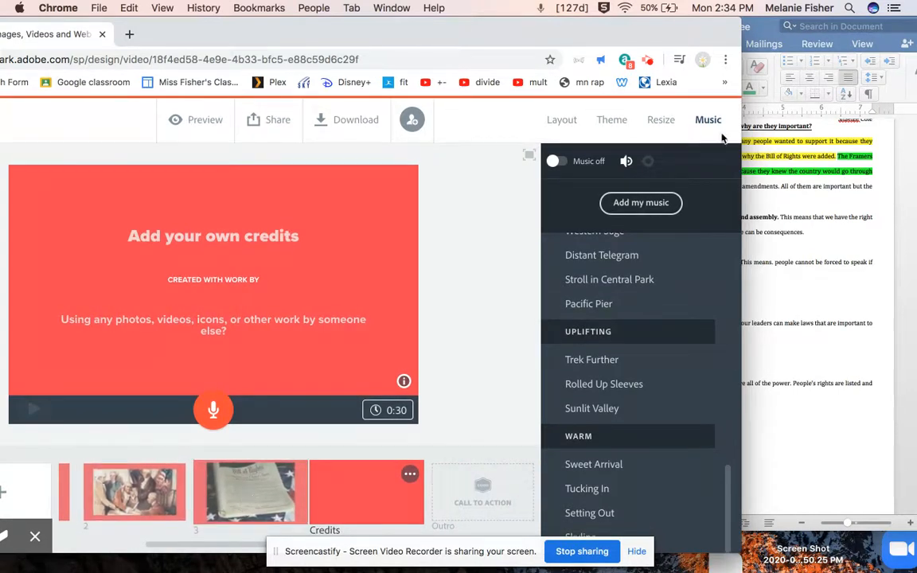
left_click_drag(766, 32, 702, 32)
left_click_drag(586, 185, 553, 163)
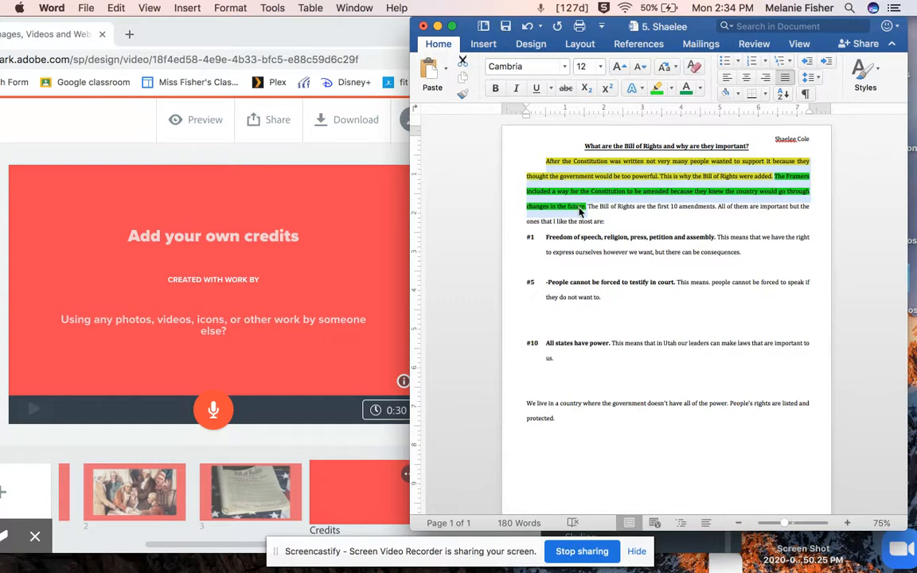
left_click(274, 190)
left_click_drag(539, 33, 615, 14)
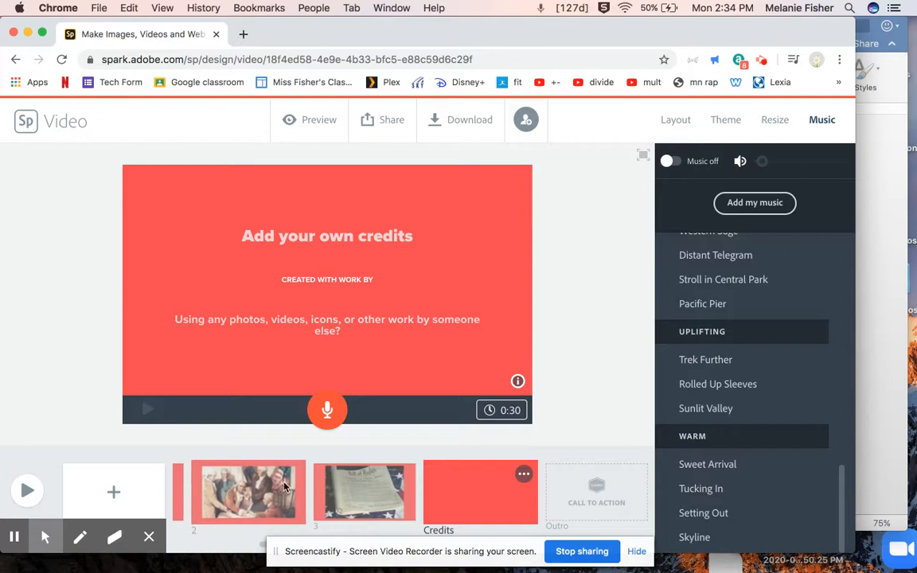
Try moving the second slide to the front of the timeline, then return it to second place.
scroll(285, 487, "left", 3)
mouse_move(376, 482)
left_mouse_down()
mouse_move(217, 487)
mouse_move(300, 508)
left_mouse_up()
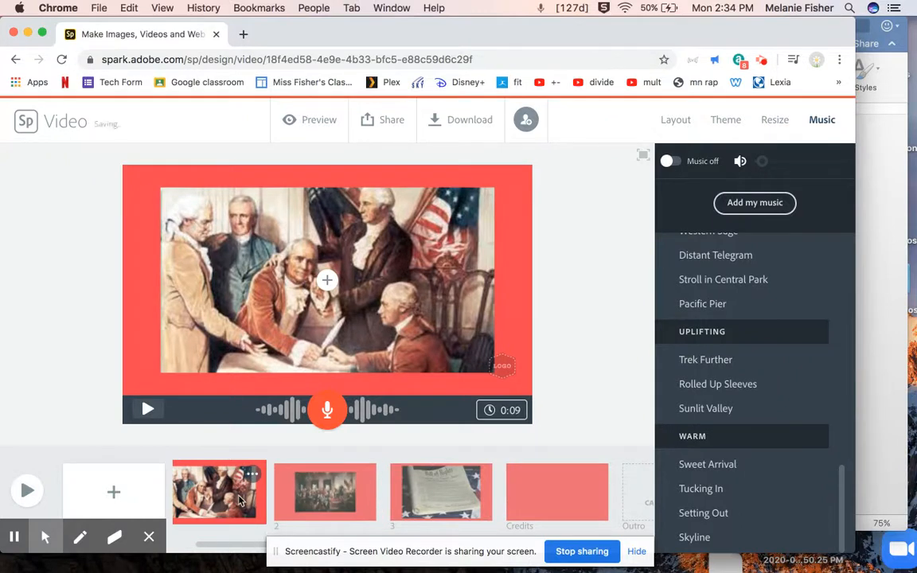
left_click_drag(247, 500, 351, 495)
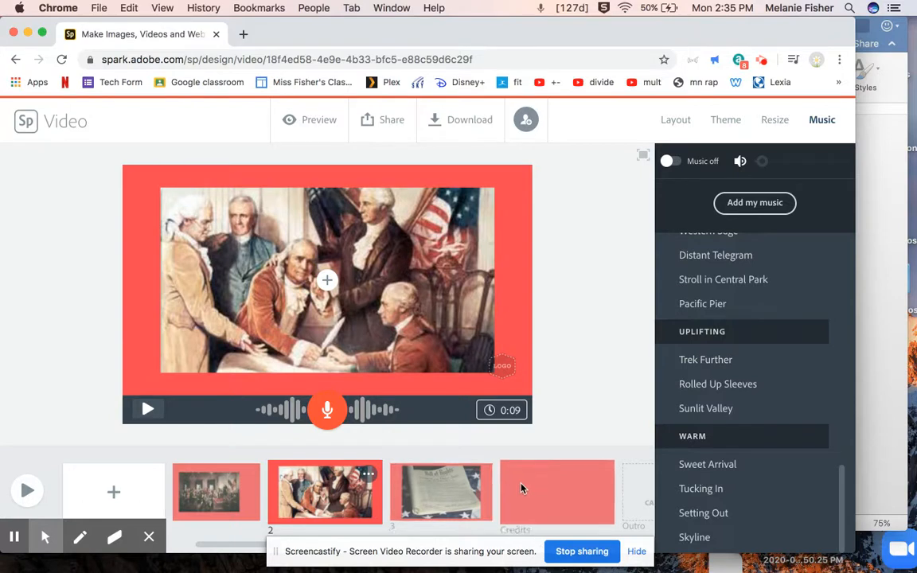
Add a new blank slide after the second slide and set its duration to 30 seconds.
left_click_drag(590, 35, 578, 35)
left_click(90, 493)
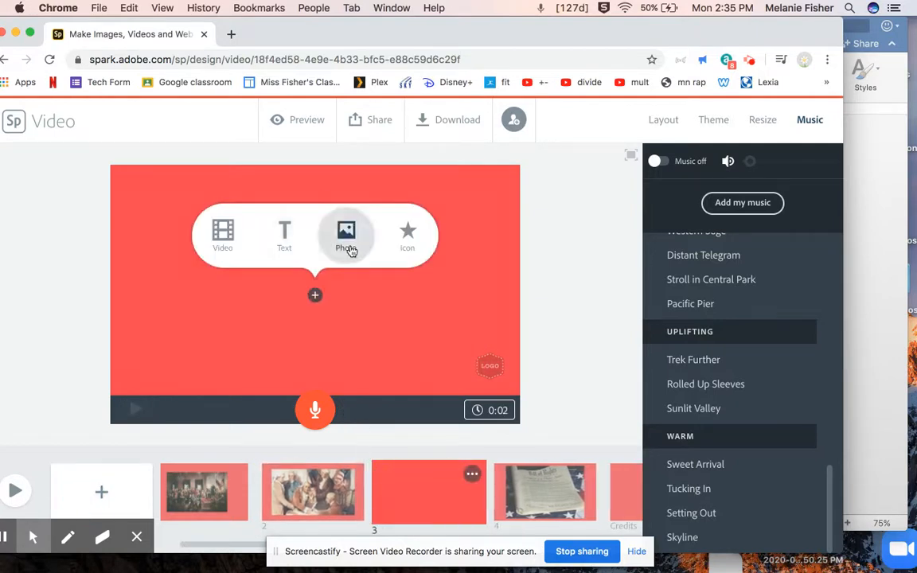
left_click(477, 410)
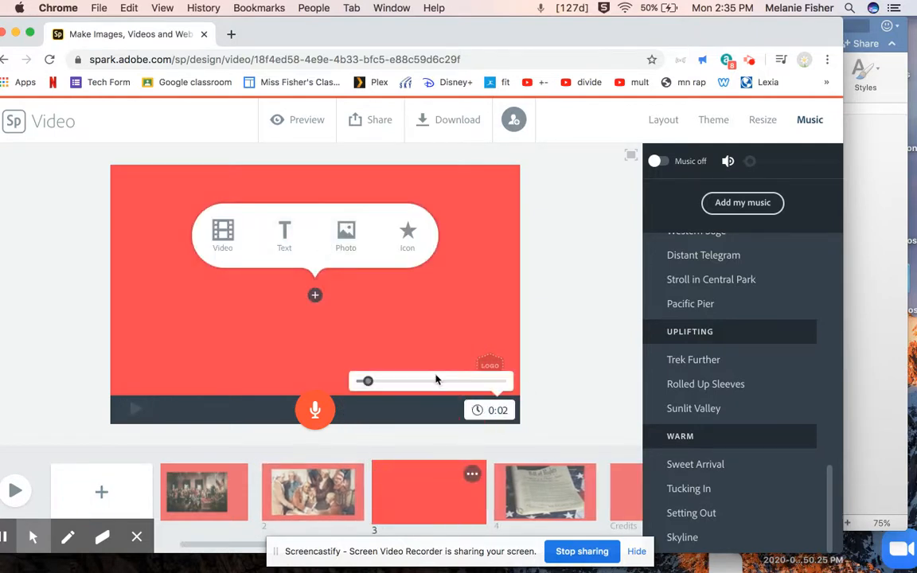
left_click_drag(373, 386, 571, 387)
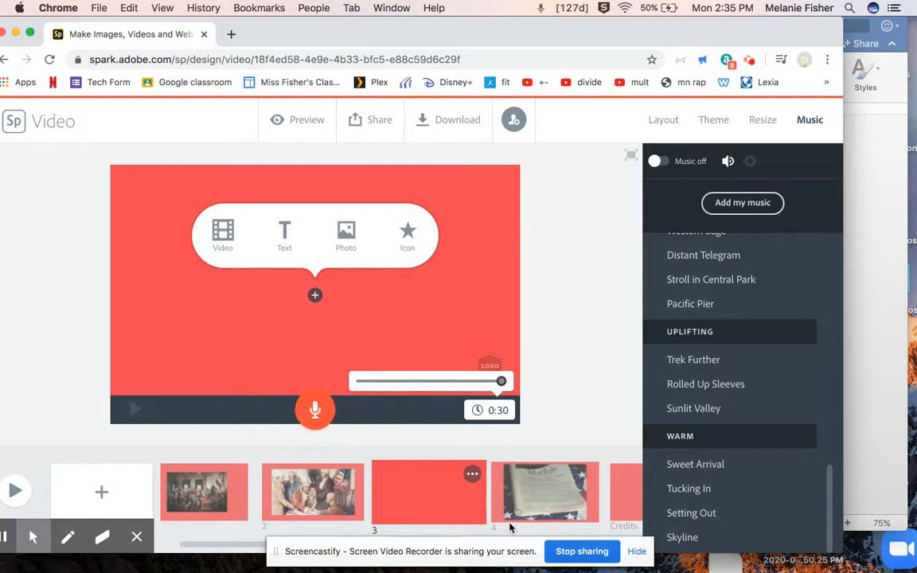
Move the blank slide so it follows the Bill of Rights document slide.
scroll(434, 487, "right", 5)
scroll(434, 486, "left", 5)
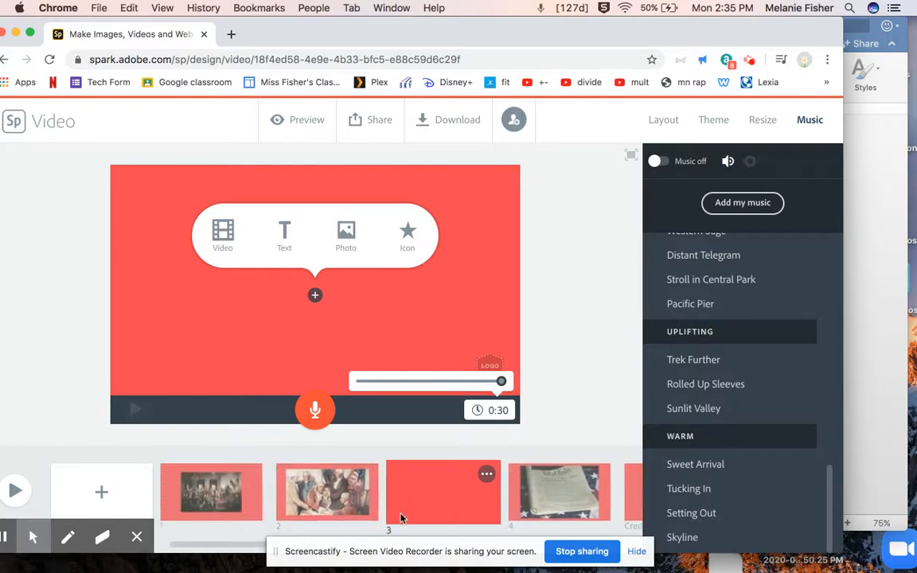
left_click_drag(402, 518, 519, 514)
Add another blank slide after it and delete that extra slide again.
left_click(604, 493)
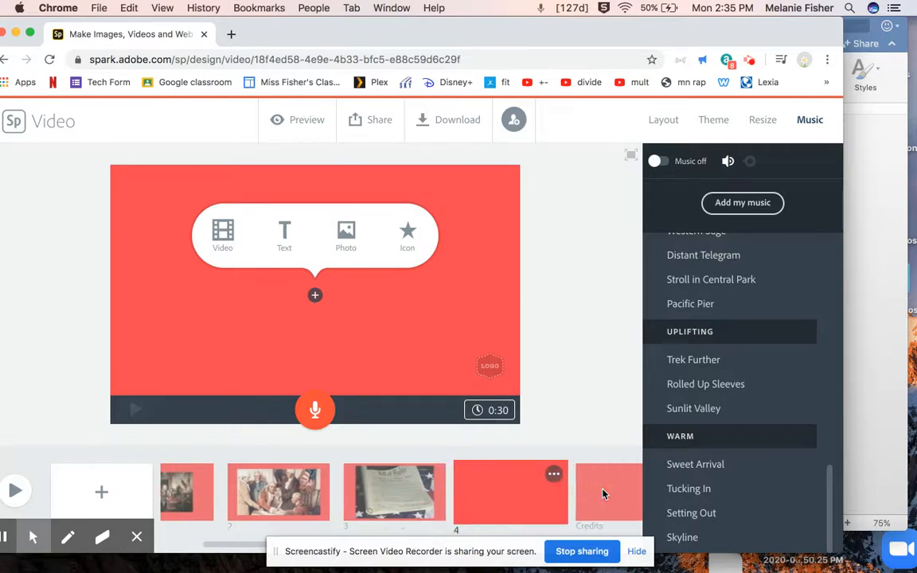
left_click(100, 491)
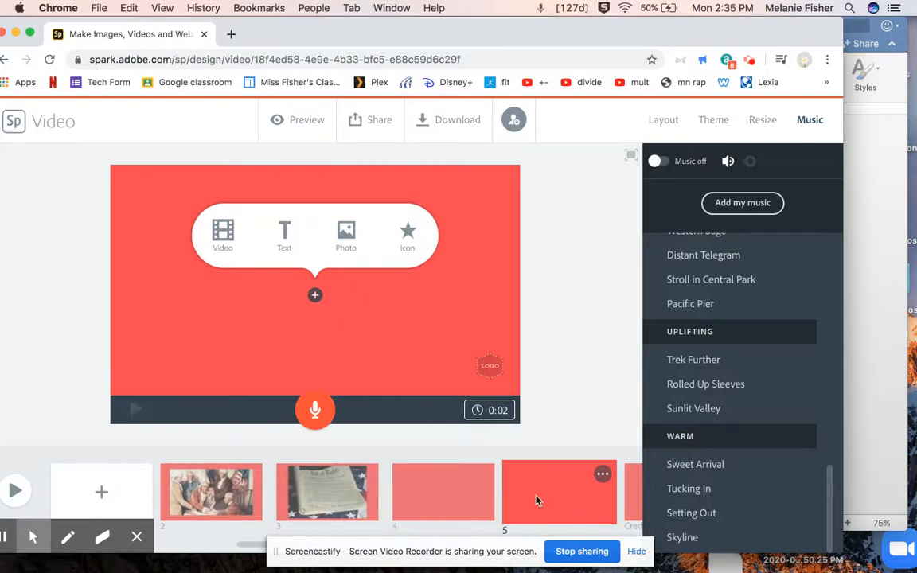
left_click(468, 507)
left_click(572, 510)
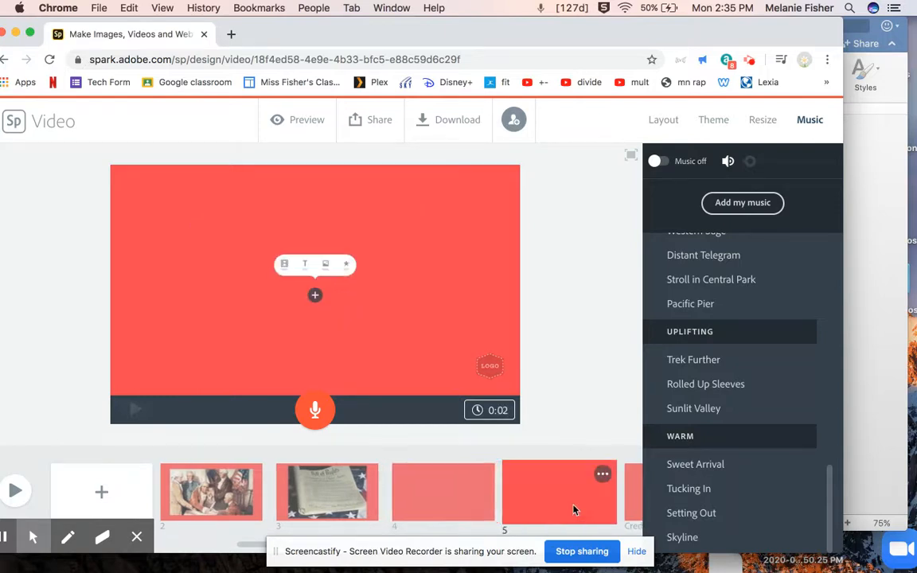
left_click(603, 474)
left_click(538, 387)
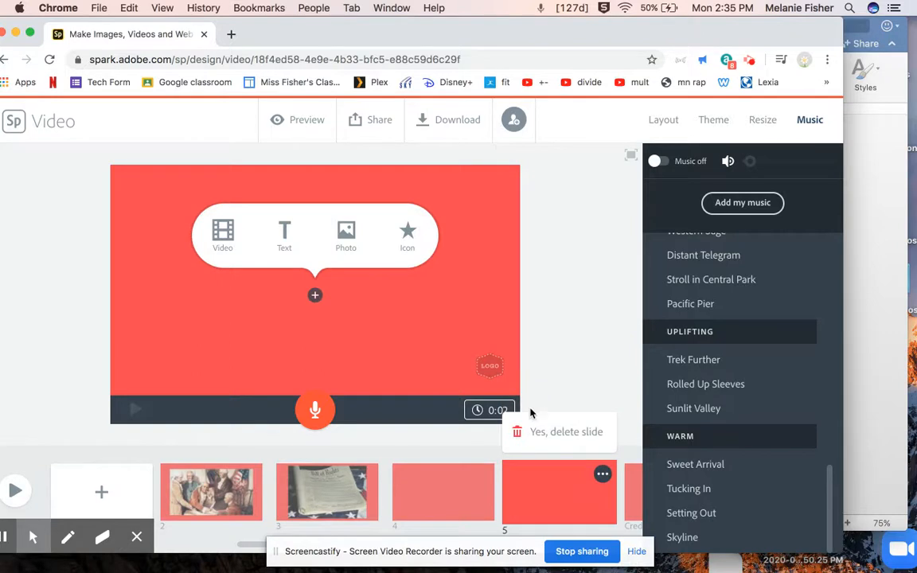
left_click(542, 431)
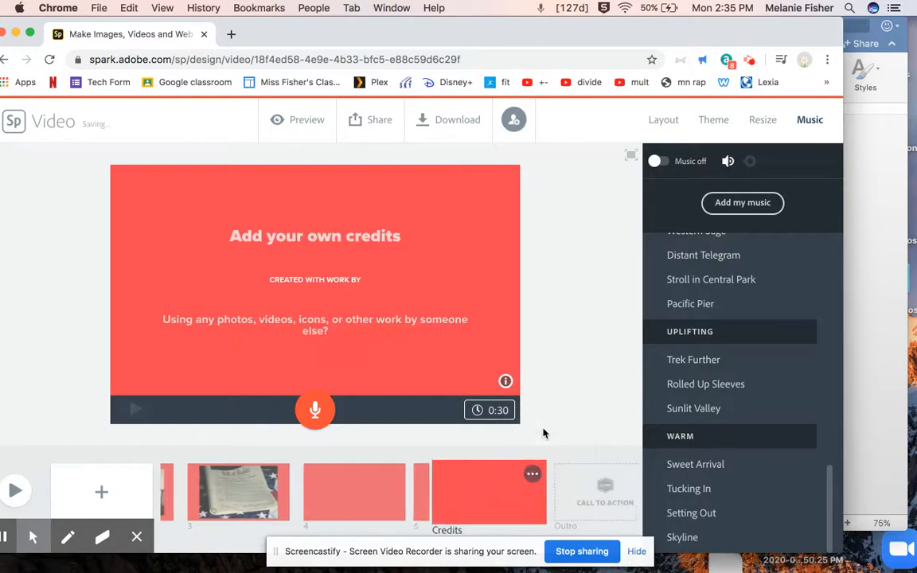
Select the blank fourth slide and look over the layout choices before returning to music.
left_click(363, 491)
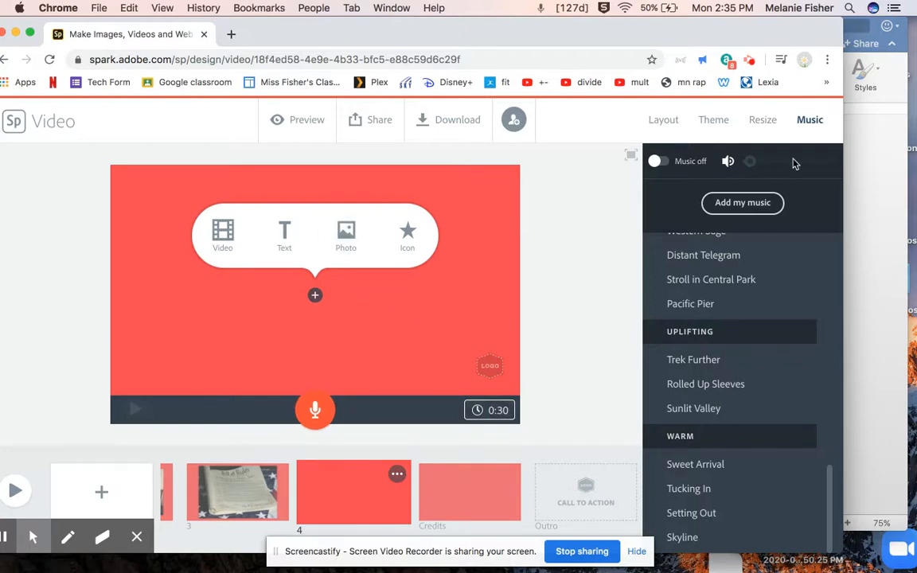
left_click(668, 123)
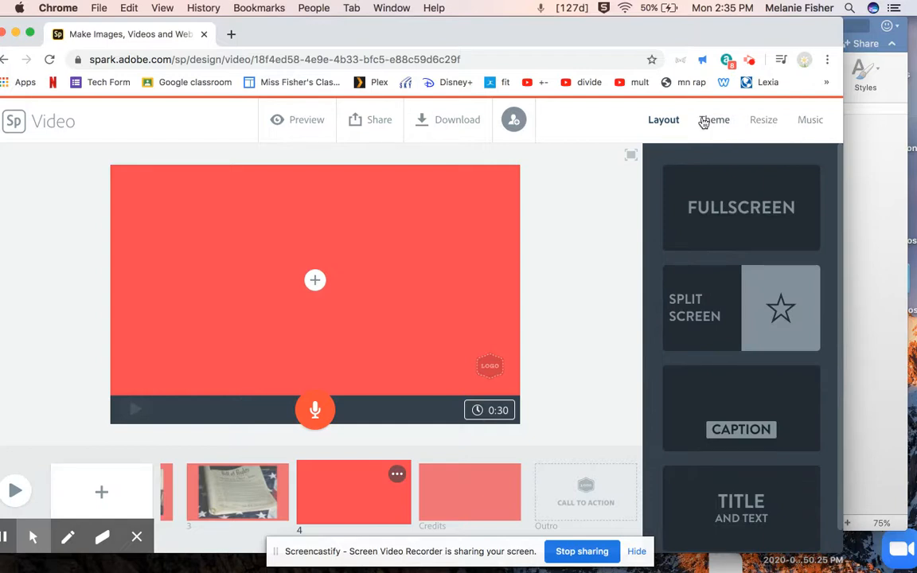
left_click(809, 120)
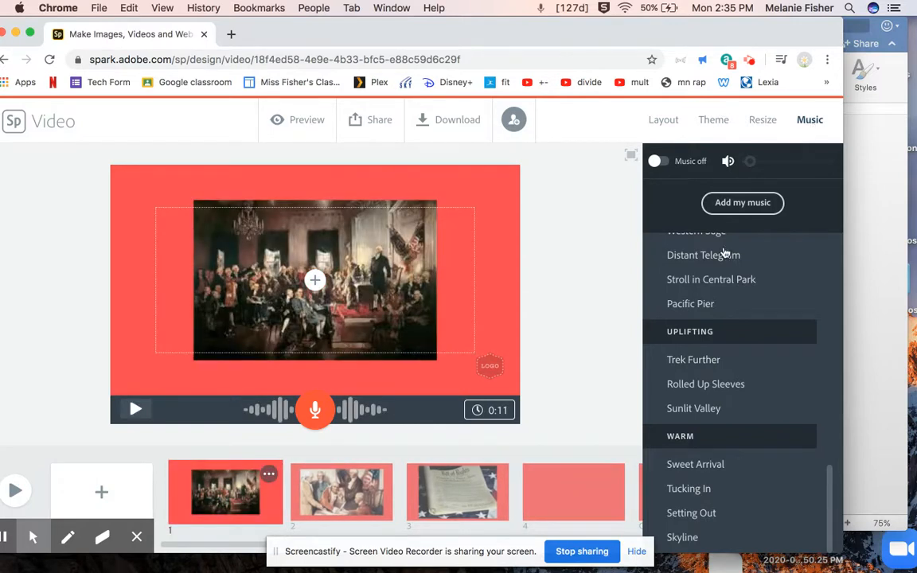
Turn the video's background music on.
scroll(724, 254, "up", 10)
left_click(672, 309)
scroll(694, 309, "down", 1)
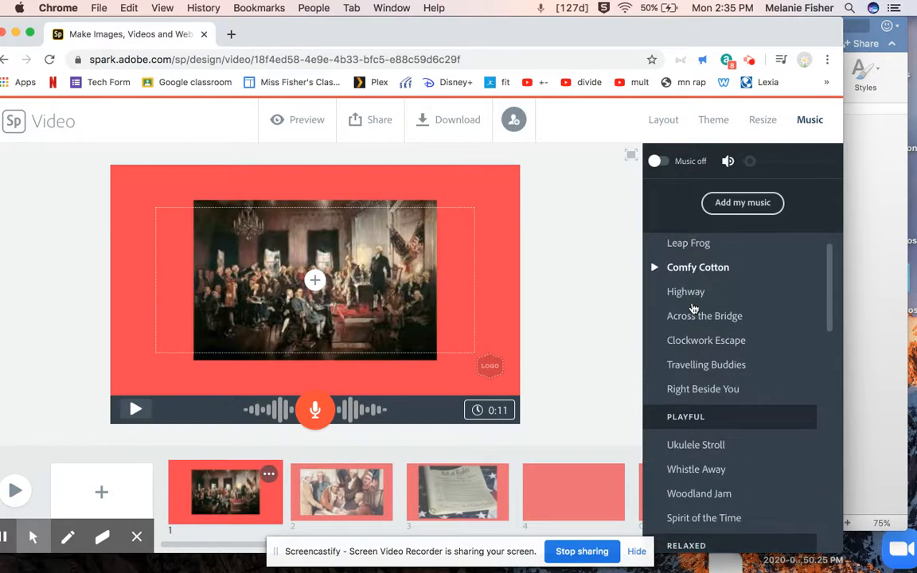
scroll(691, 311, "down", 5)
scroll(689, 309, "up", 6)
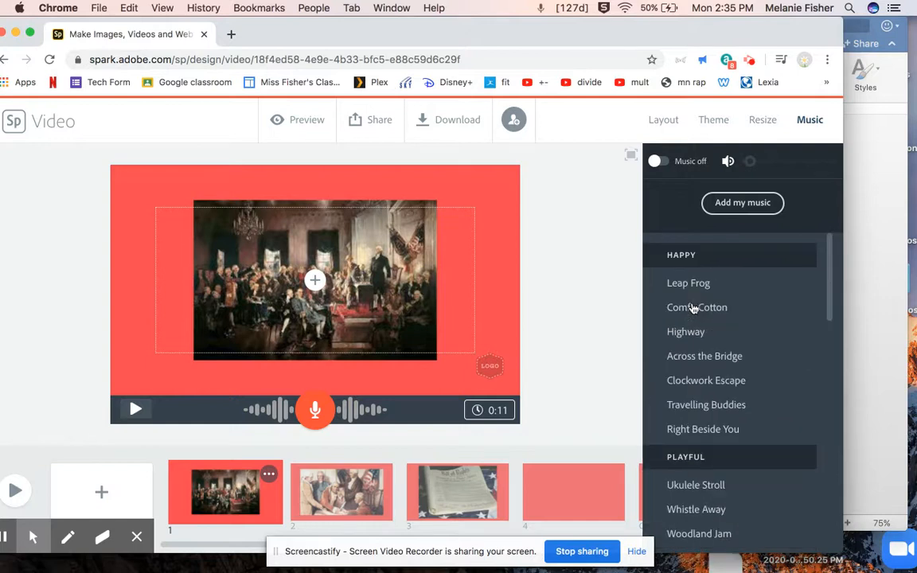
left_click(666, 163)
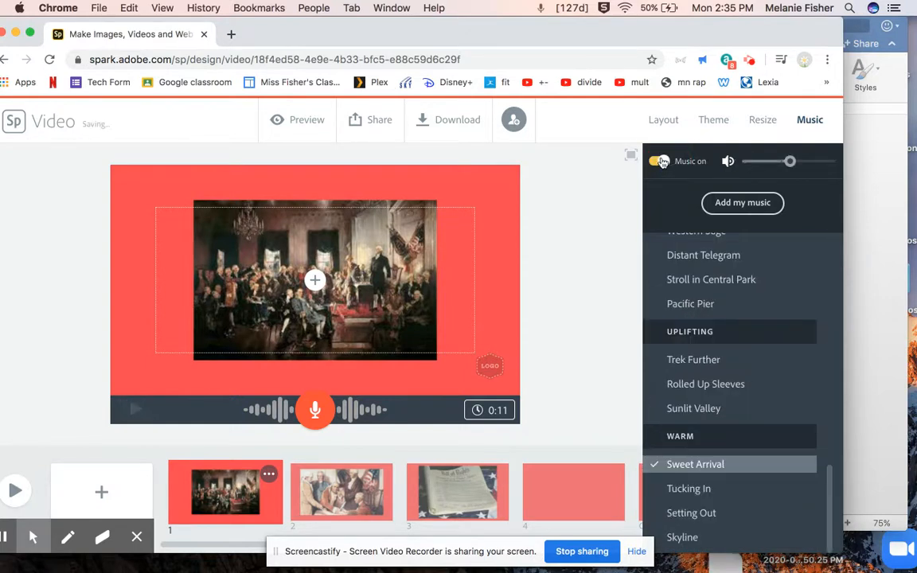
Browse and preview tracks across the music categories.
scroll(712, 338, "up", 10)
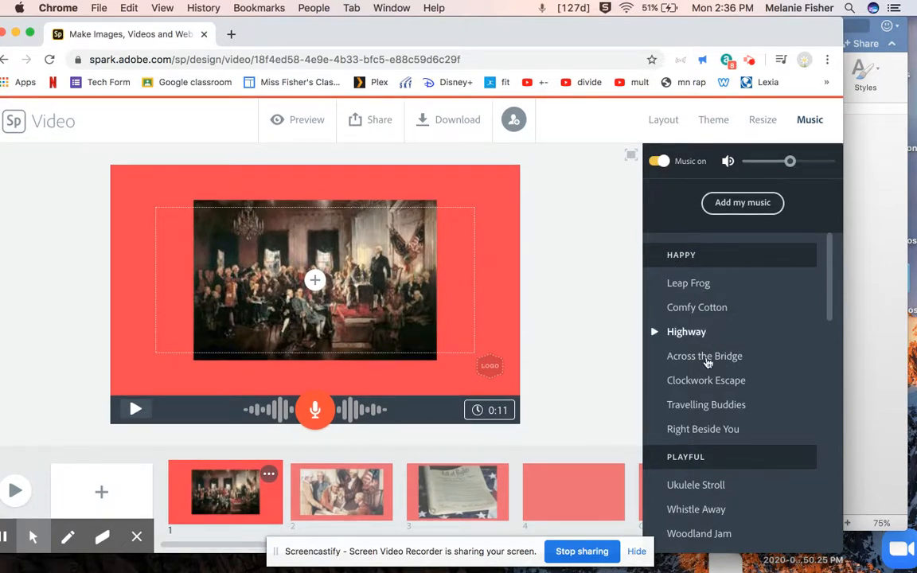
scroll(701, 343, "down", 5)
scroll(691, 422, "down", 5)
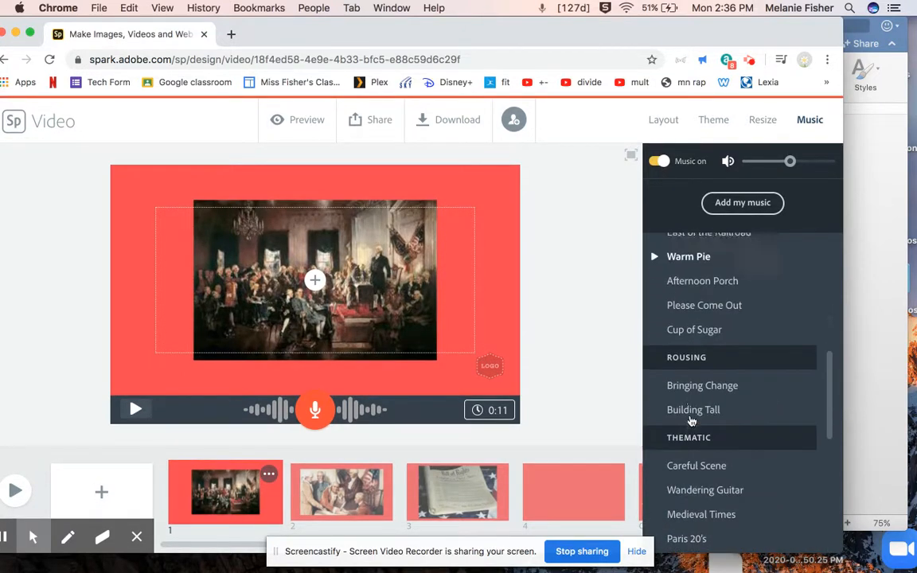
scroll(705, 396, "down", 3)
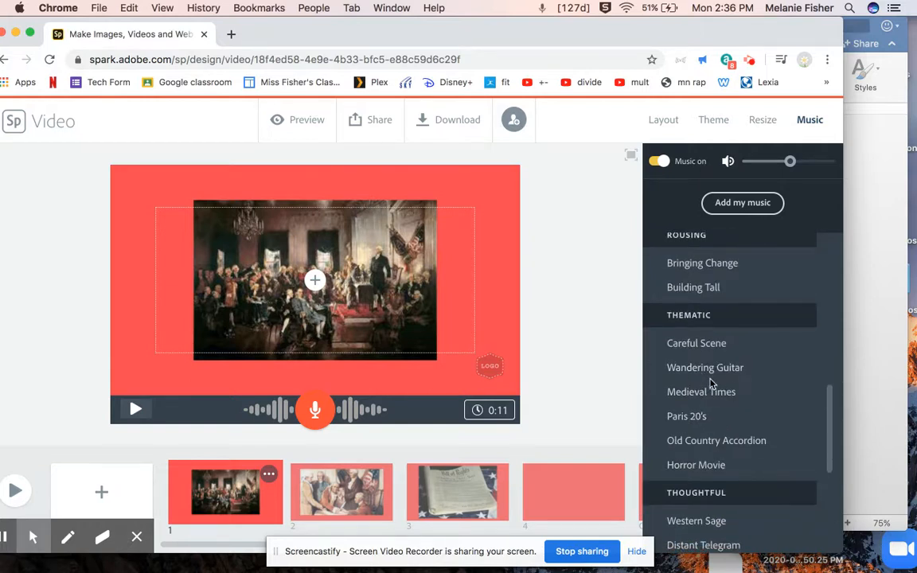
scroll(735, 420, "down", 3)
scroll(733, 418, "down", 7)
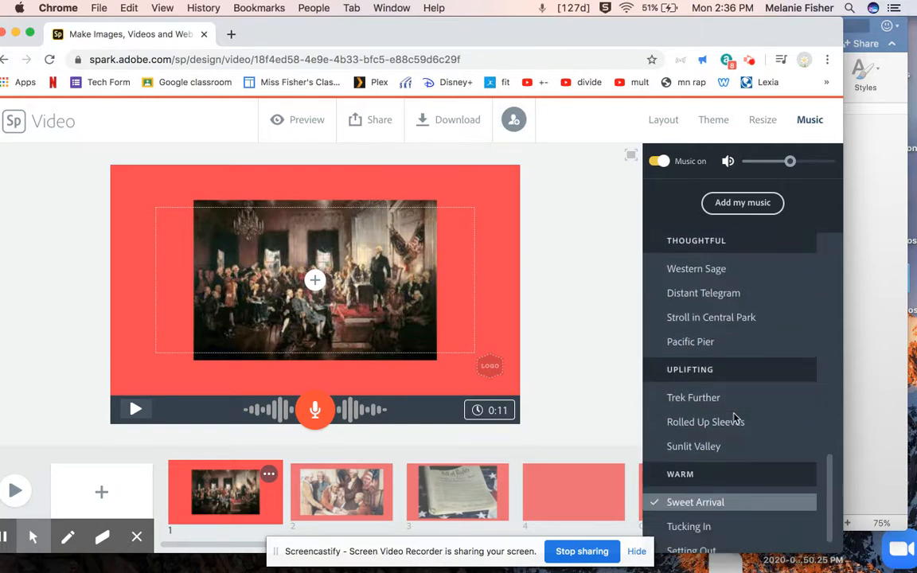
scroll(698, 363, "up", 3)
scroll(702, 381, "down", 3)
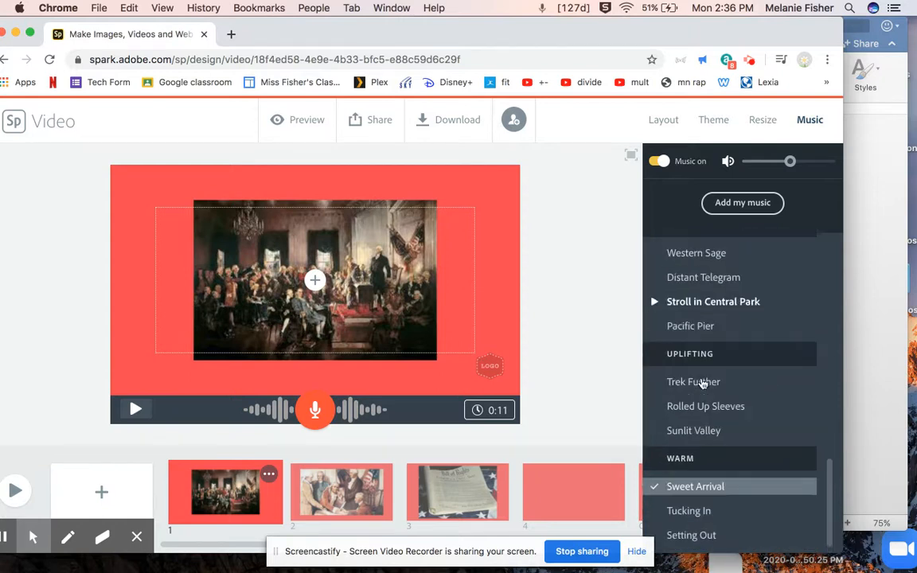
scroll(696, 489, "up", 20)
scroll(699, 489, "down", 15)
scroll(701, 492, "up", 15)
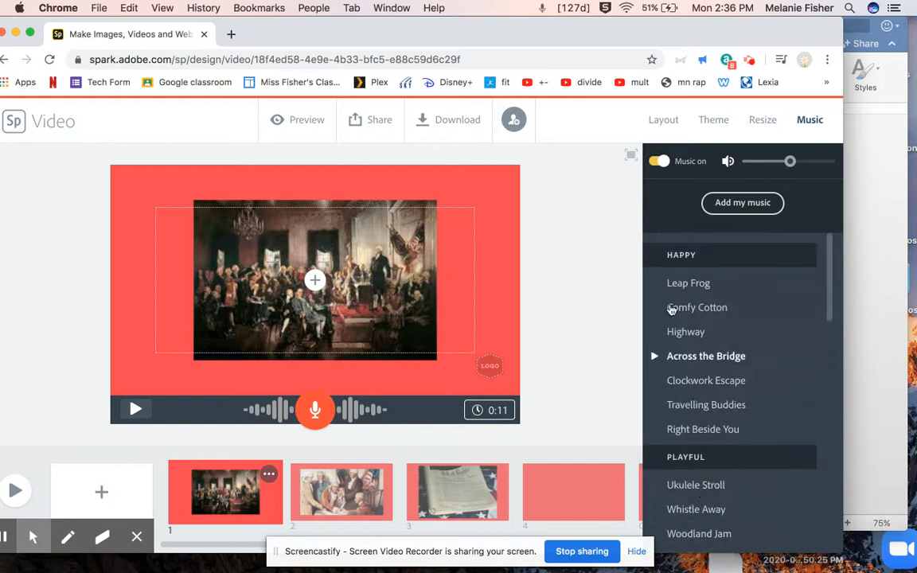
left_click(655, 285)
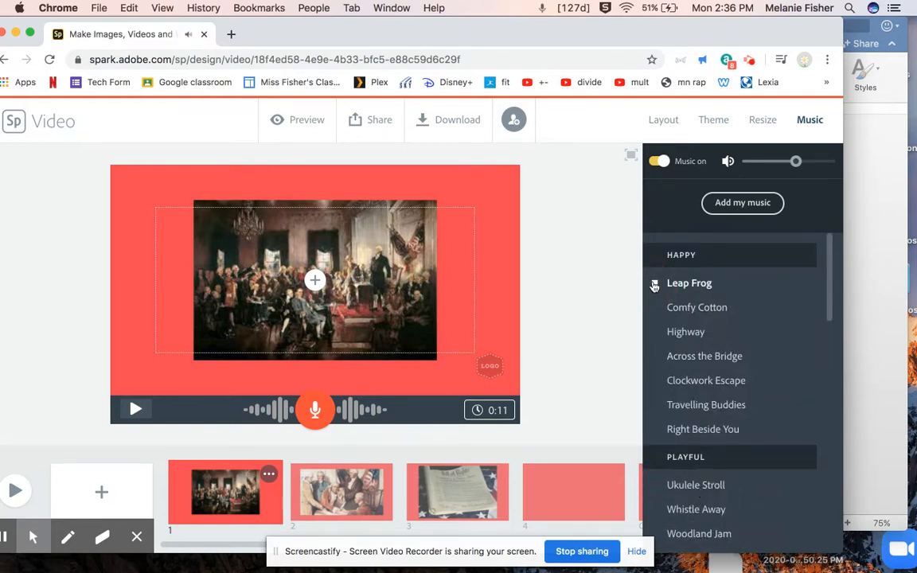
left_click(657, 309)
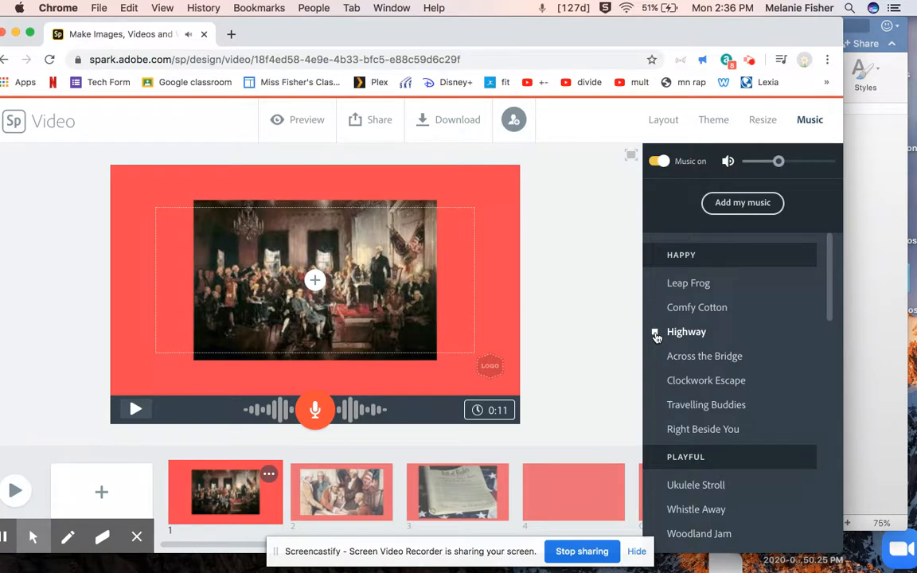
scroll(725, 437, "down", 15)
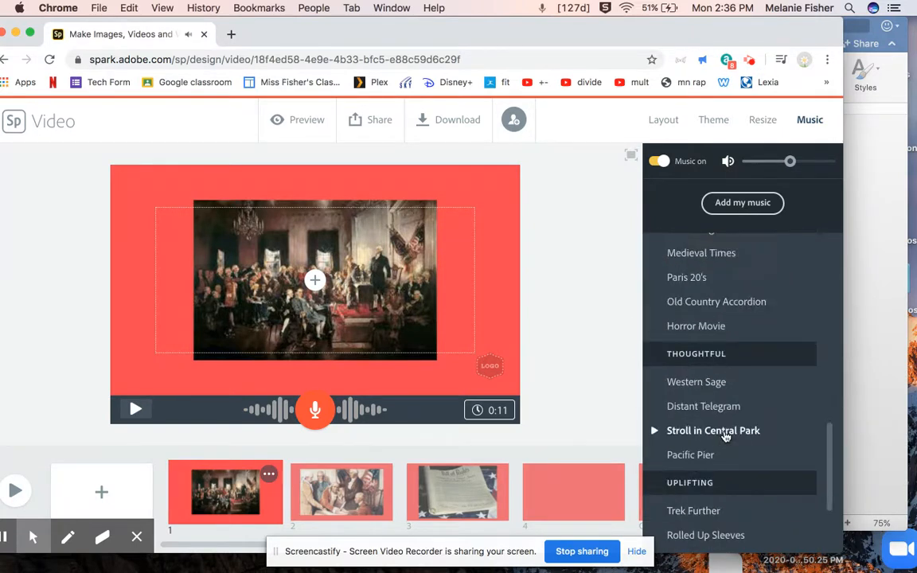
scroll(724, 437, "down", 5)
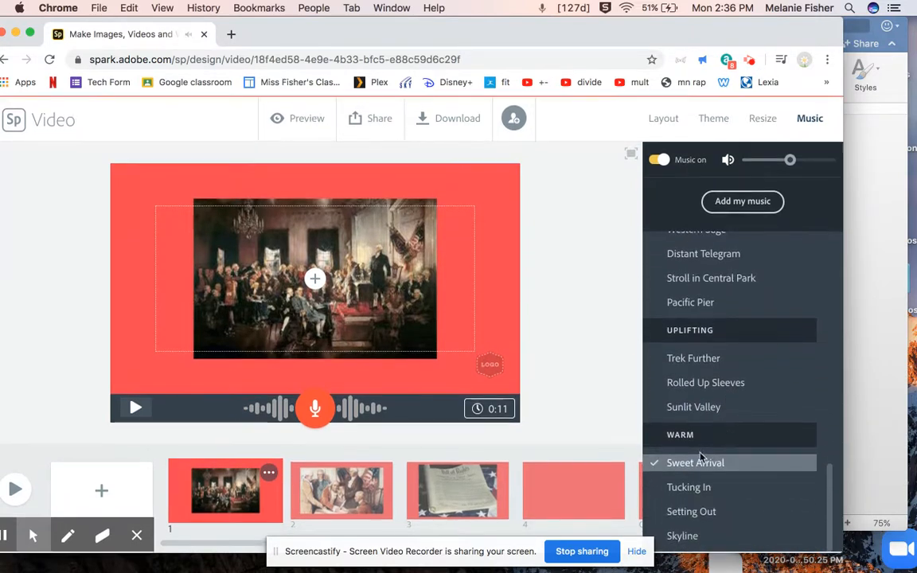
Preview warm tracks and choose Skyline as the video's soundtrack.
left_click(655, 466)
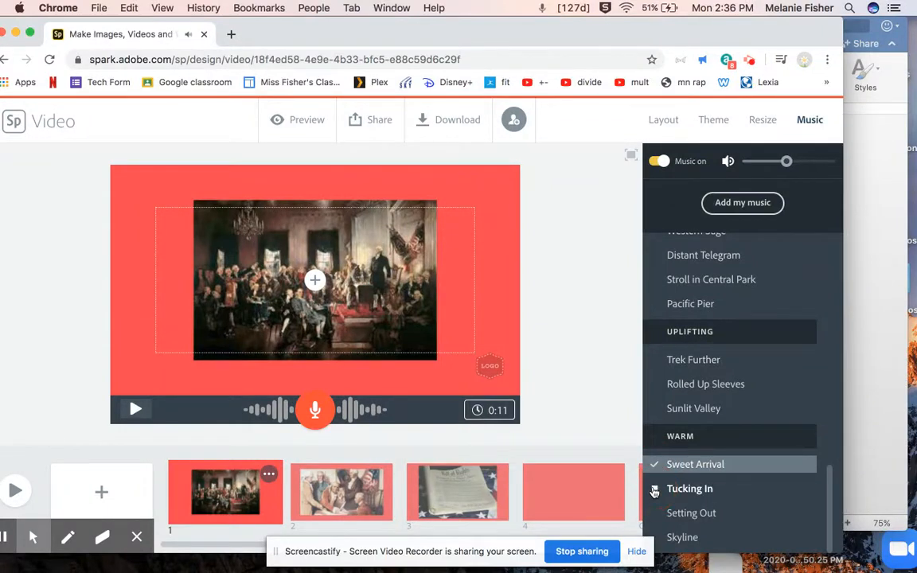
left_click(655, 515)
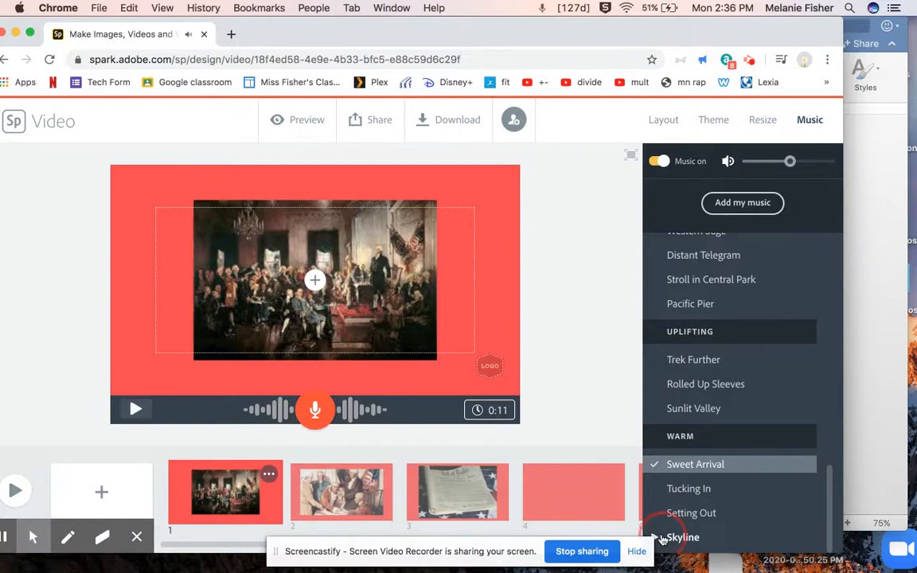
left_click(661, 540)
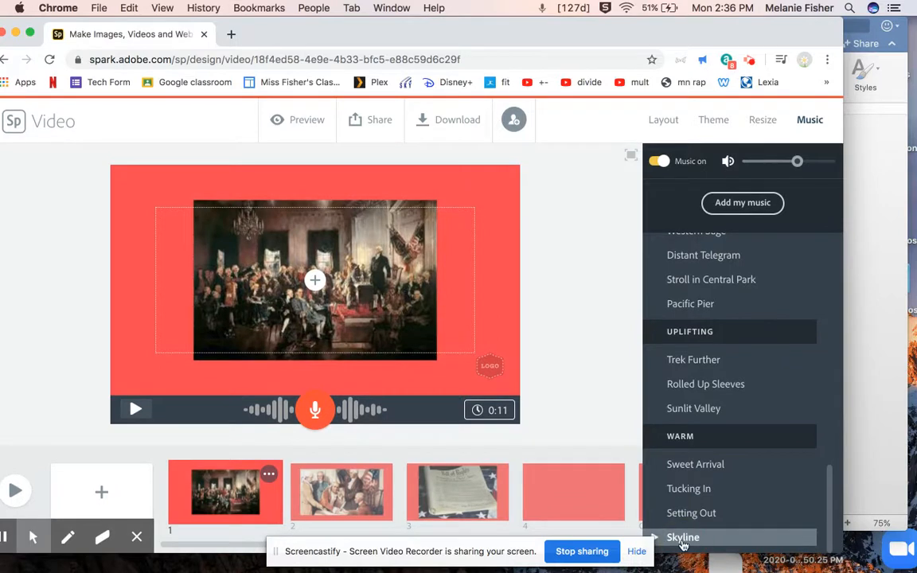
left_click(657, 538)
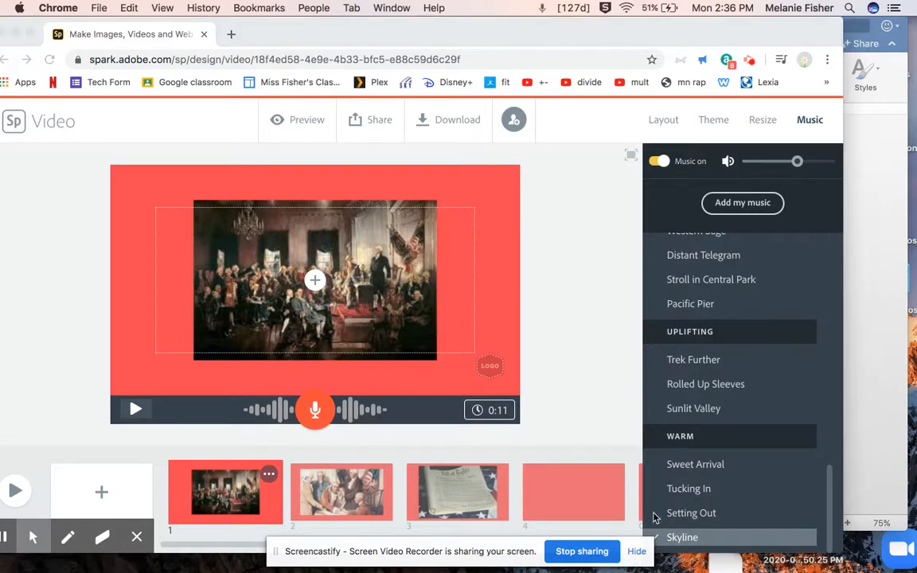
left_click(679, 518)
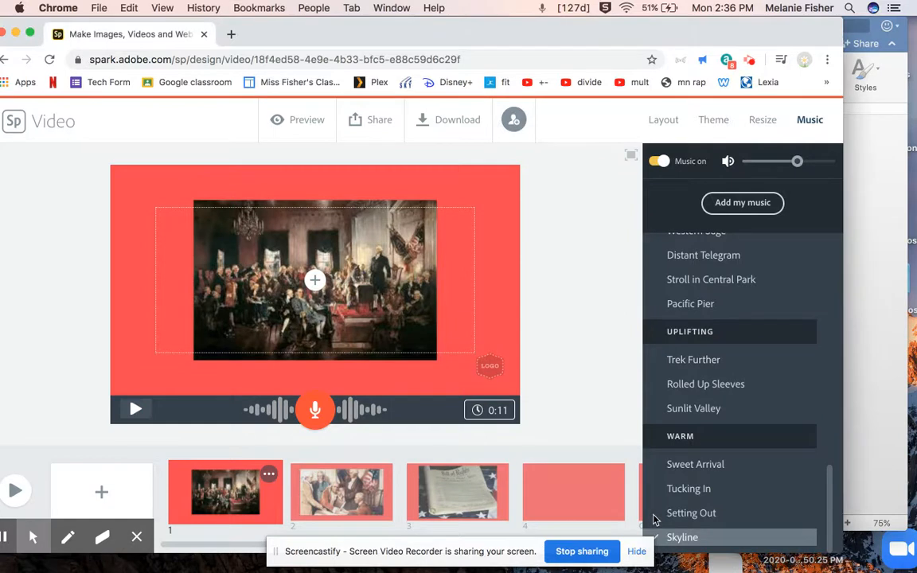
Preview several warm tracks and switch the soundtrack to Sweet Arrival.
left_click(654, 514)
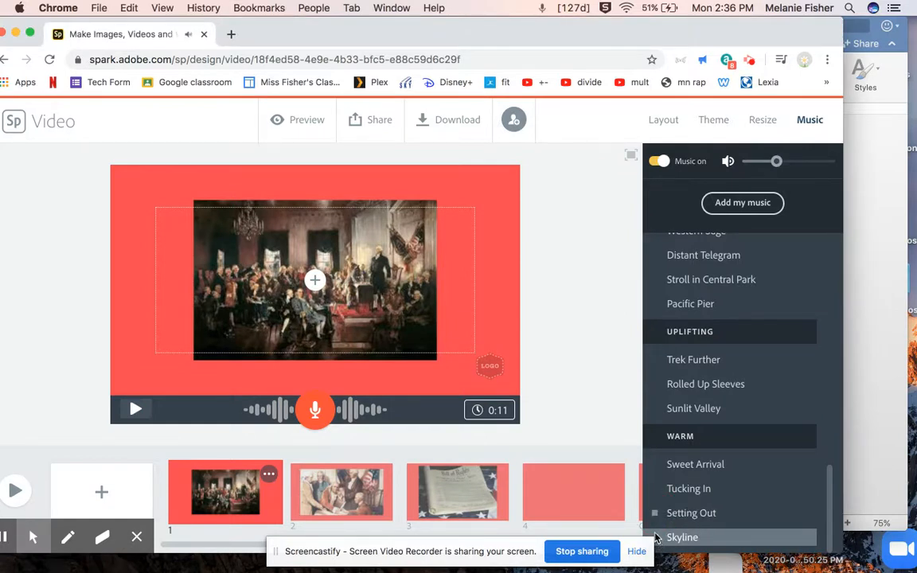
left_click(658, 540)
left_click(655, 518)
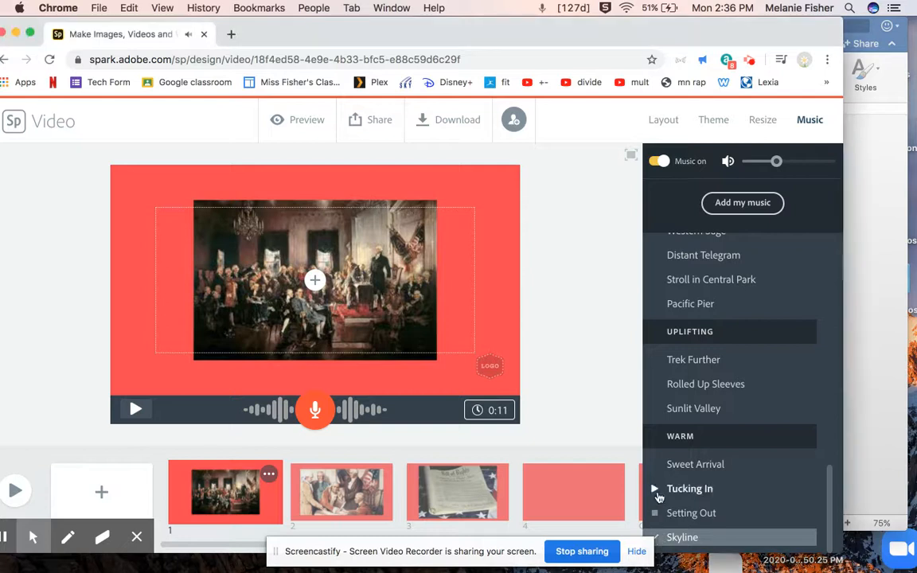
left_click(655, 465)
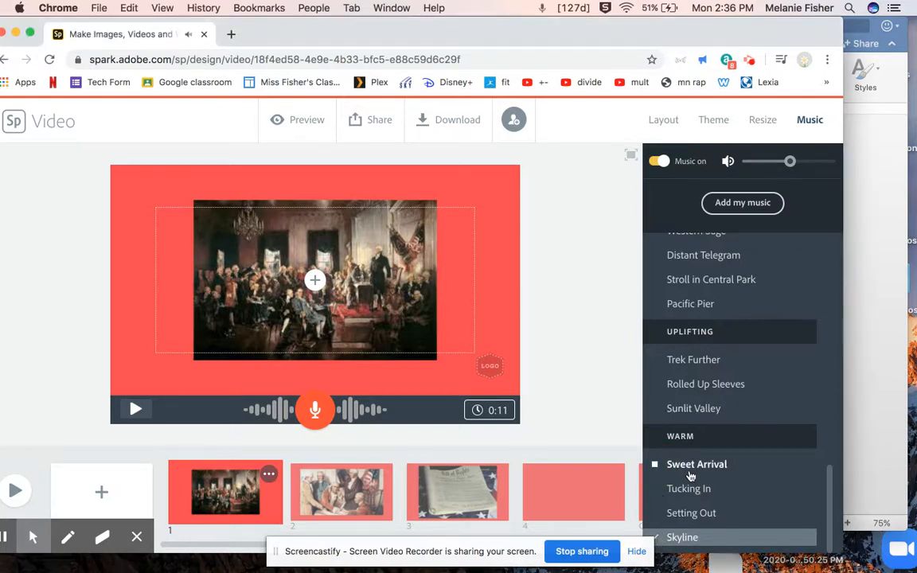
left_click(683, 469)
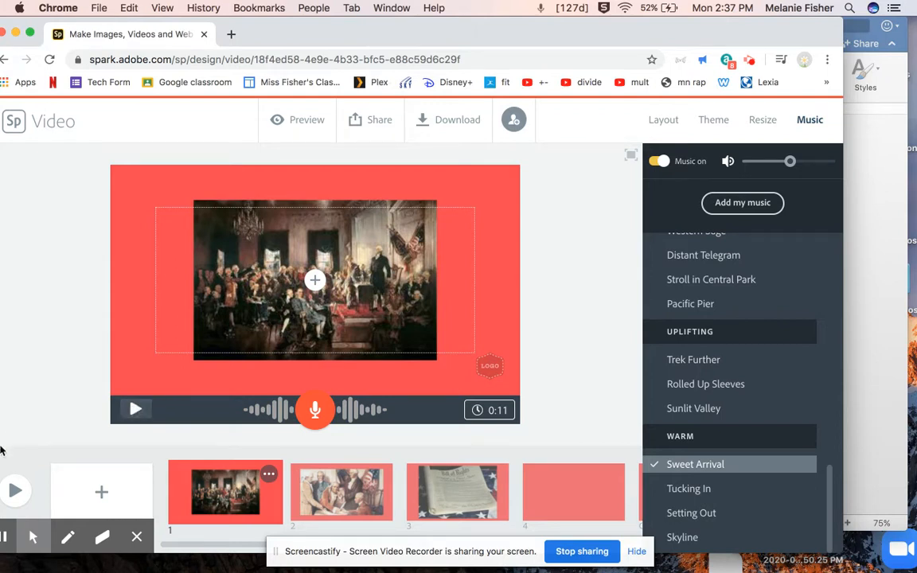
Play the whole video in the preview player, then pause it and close the player.
left_click(13, 494)
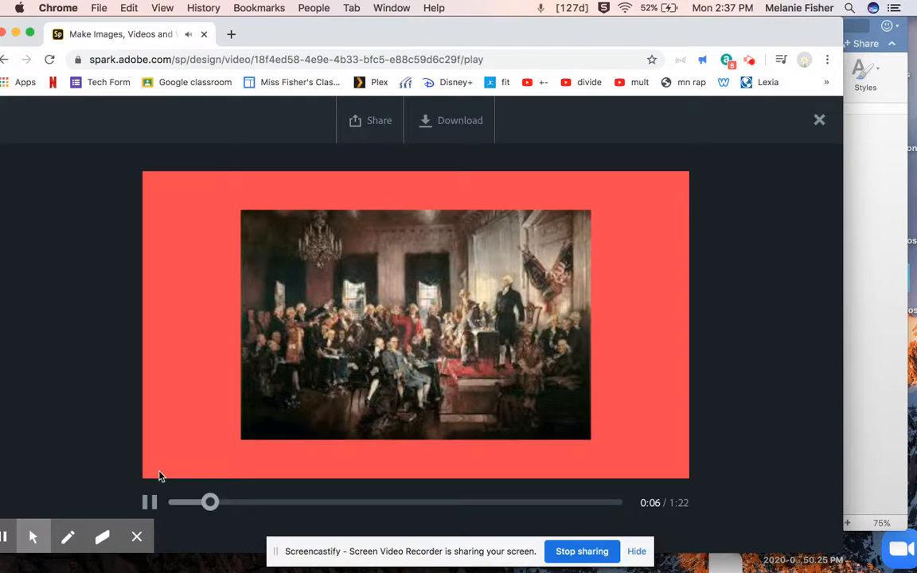
left_click(148, 501)
left_click(820, 120)
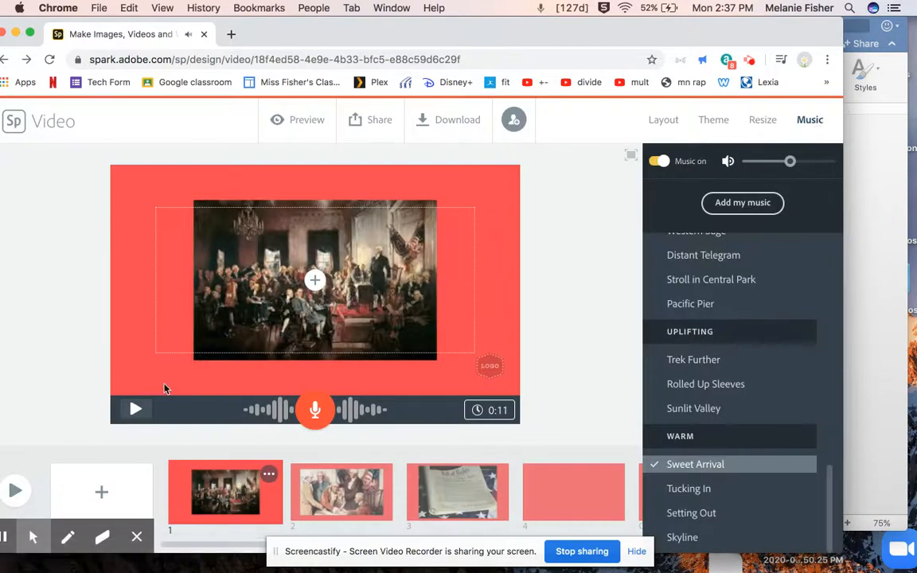
left_click(347, 272)
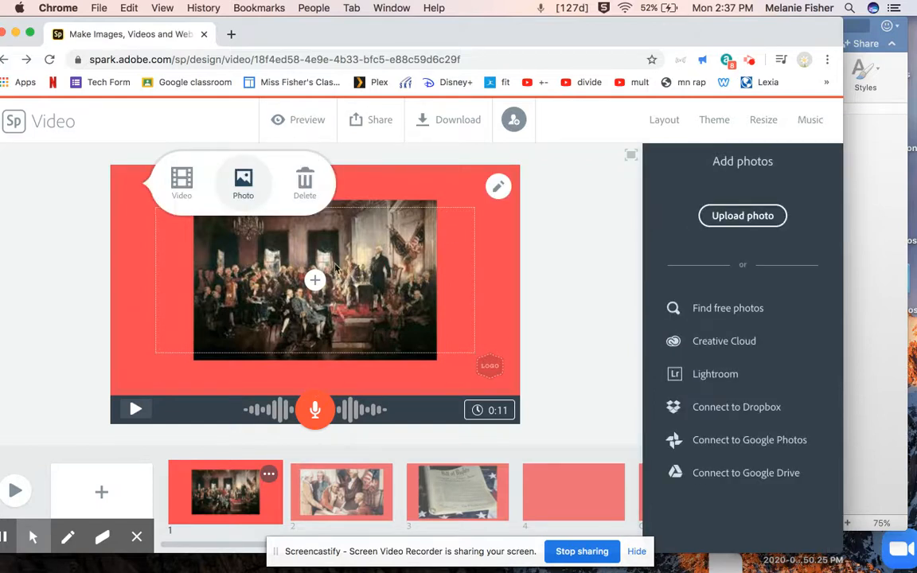
left_click(585, 267)
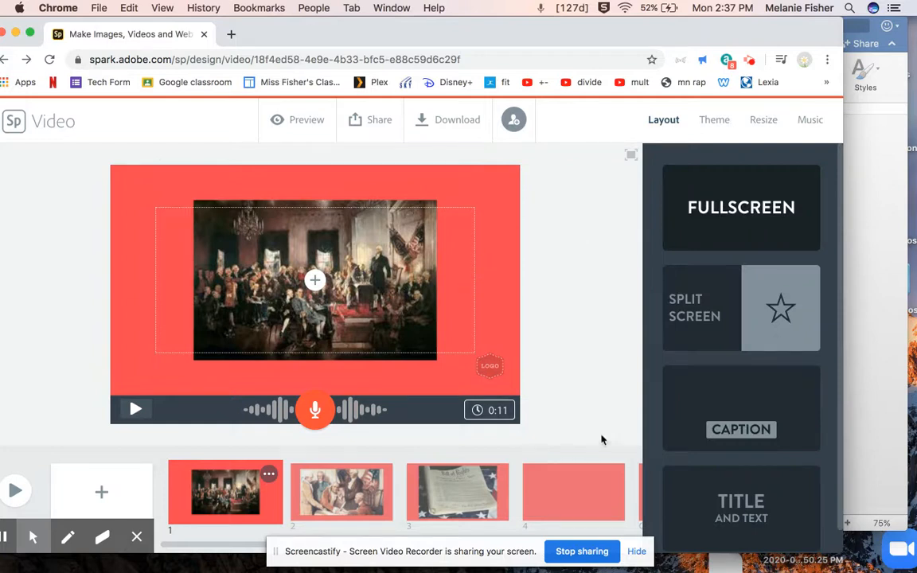
left_click(861, 288)
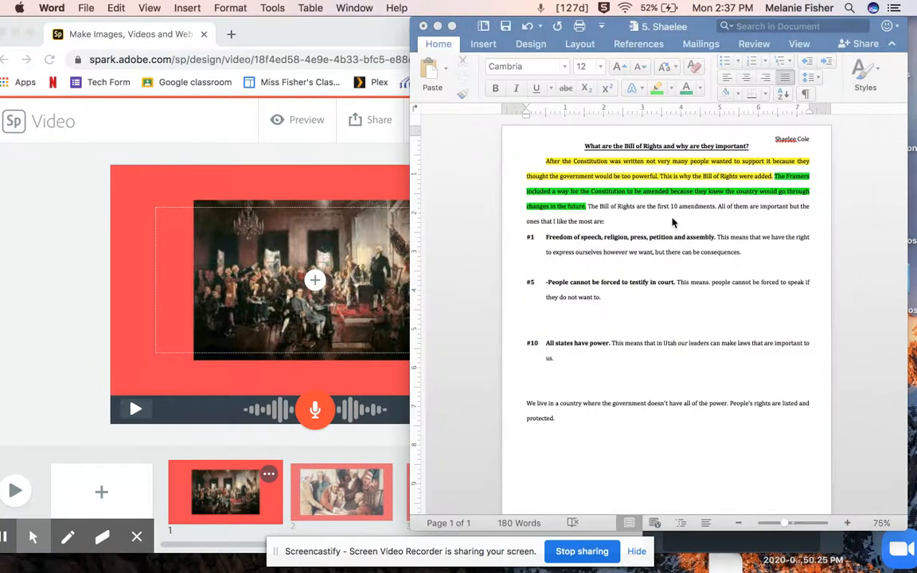
left_click_drag(587, 209, 627, 232)
left_click(625, 231)
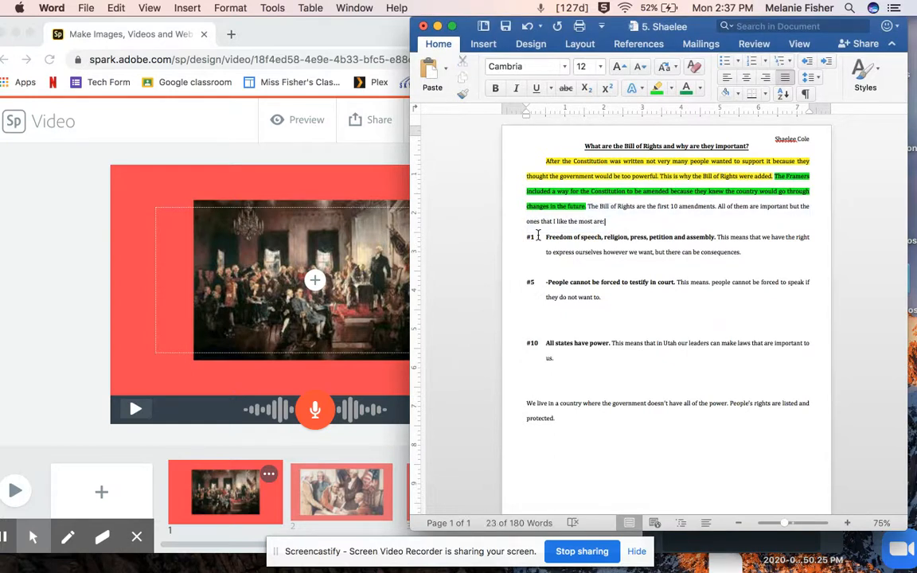
left_click(381, 161)
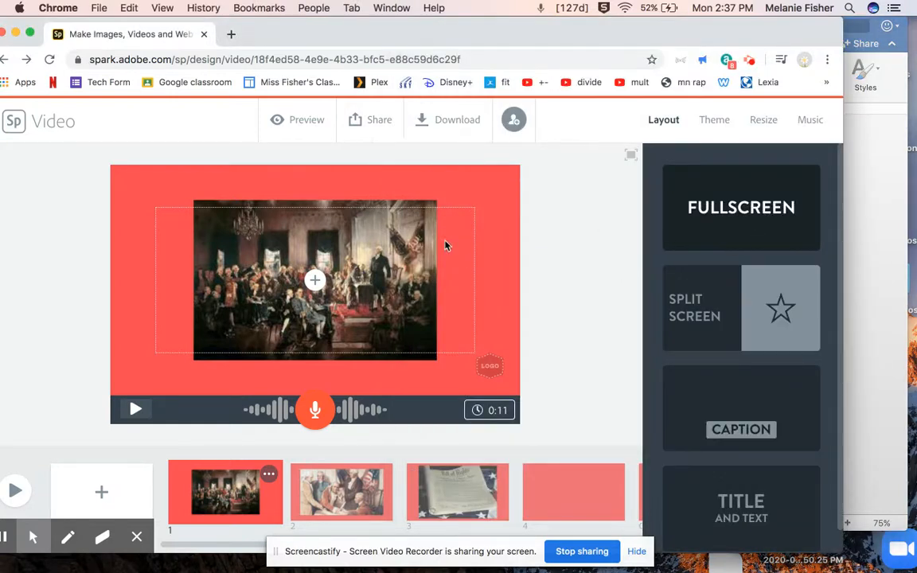
Close the Spark editor tab and open a new Chrome browser window.
left_click_drag(392, 34, 439, 34)
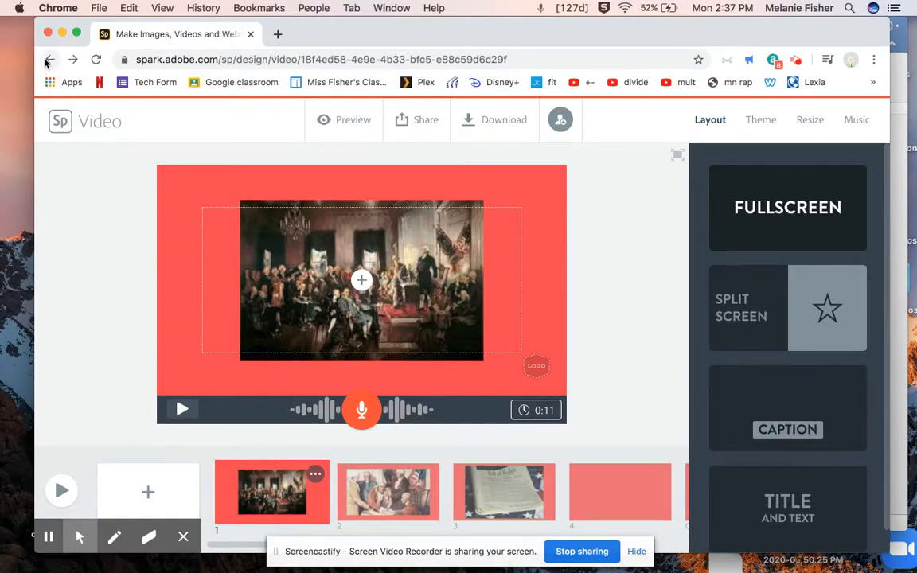
left_click(250, 34)
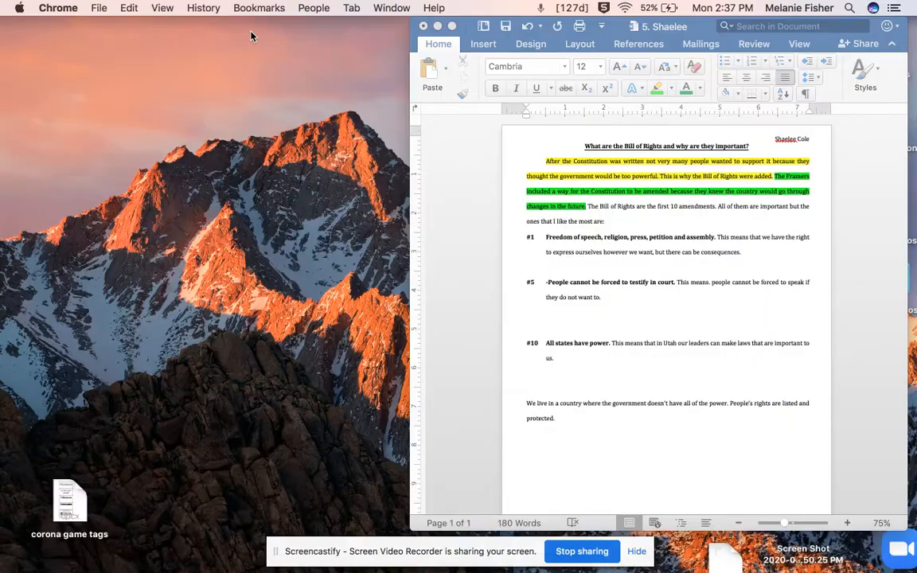
left_click(112, 6)
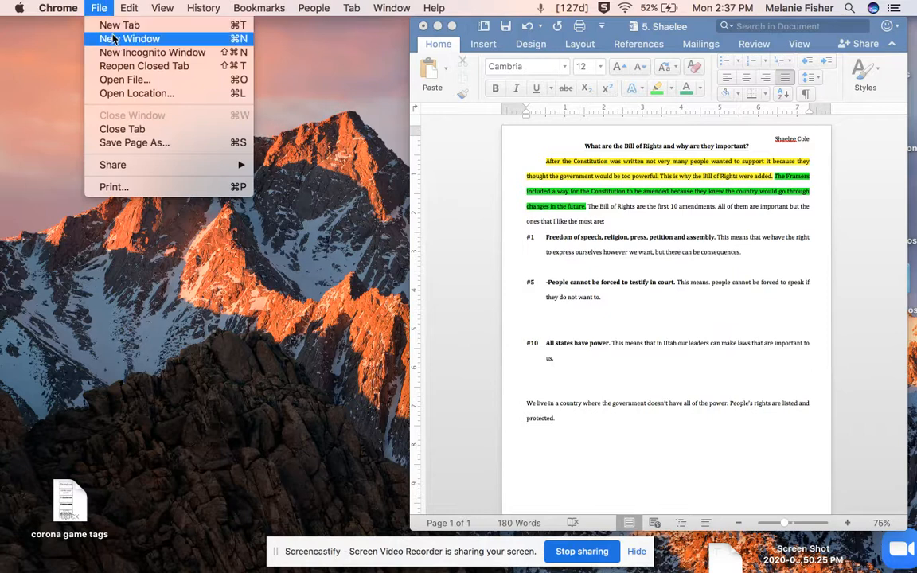
left_click(112, 37)
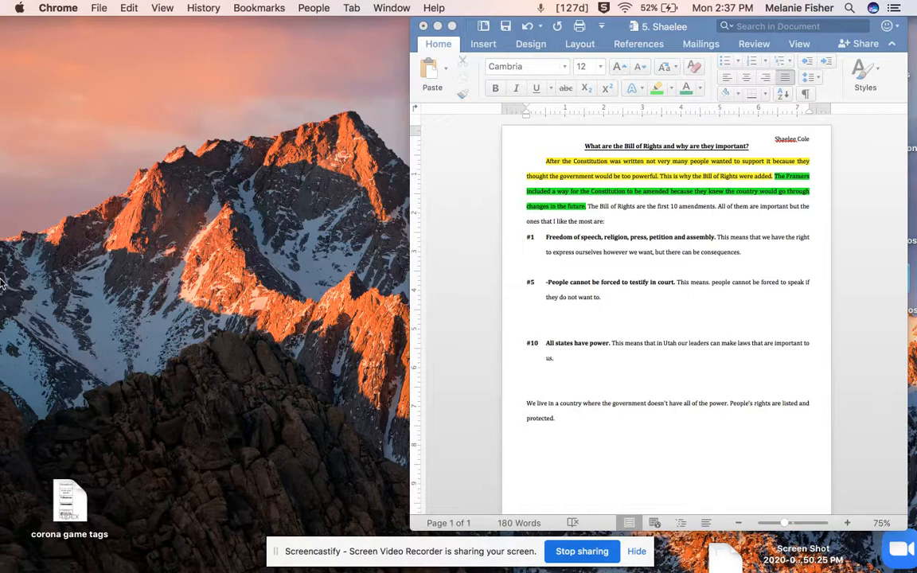
left_click(99, 9)
left_click(109, 41)
mouse_move(2, 509)
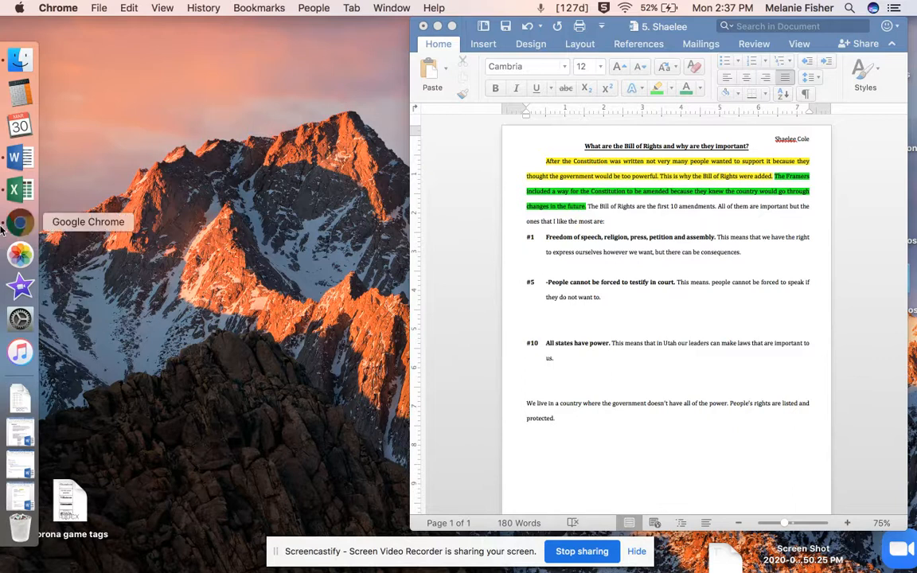
left_click(4, 226)
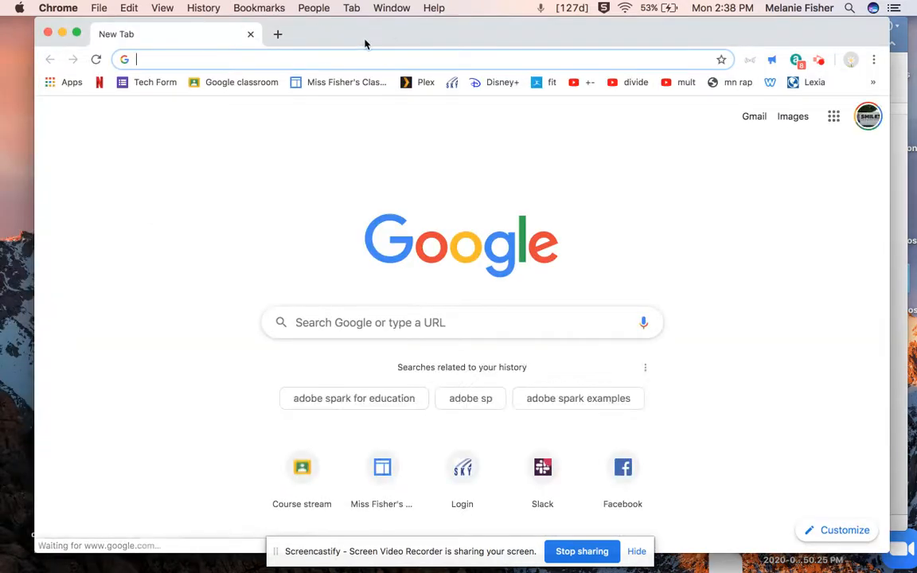
Search Google for adobe spark student login.
left_click(357, 317)
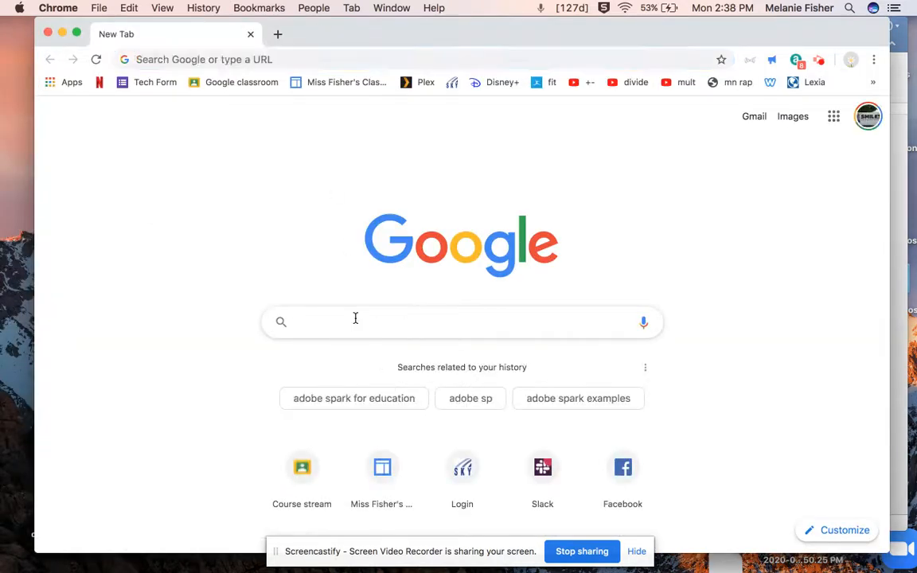
type("adobe spark student ")
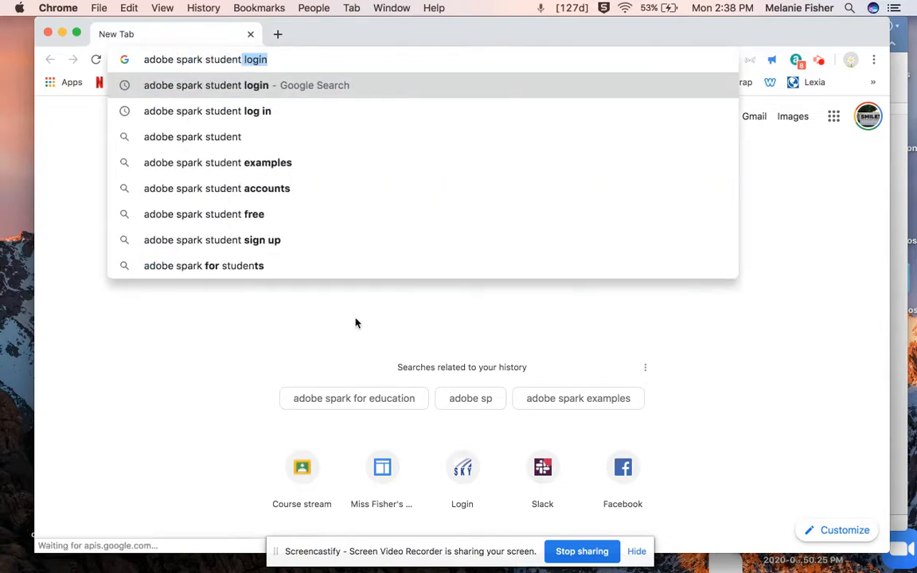
type("login")
key("Return")
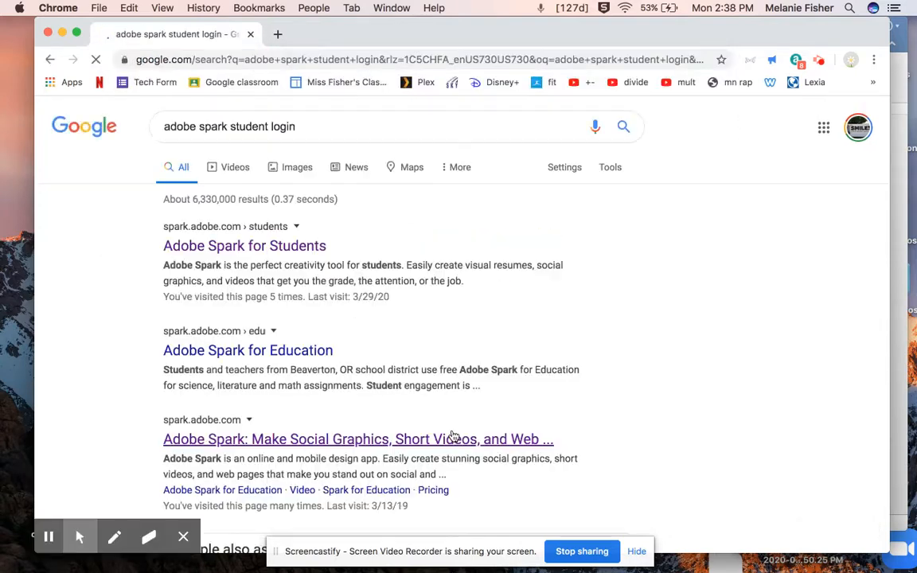
Open the Adobe Spark for Students site, start it, and go to the Projects list.
left_click(237, 247)
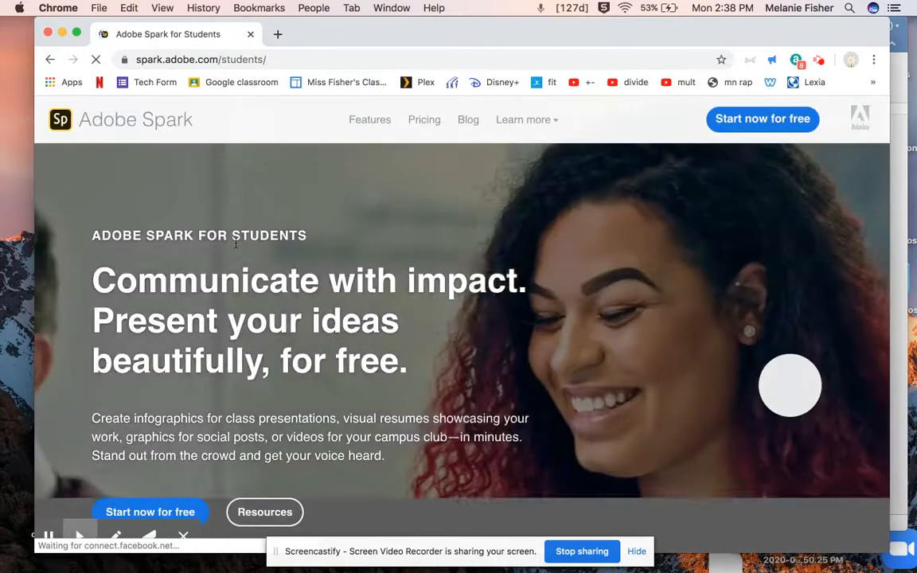
left_click(727, 120)
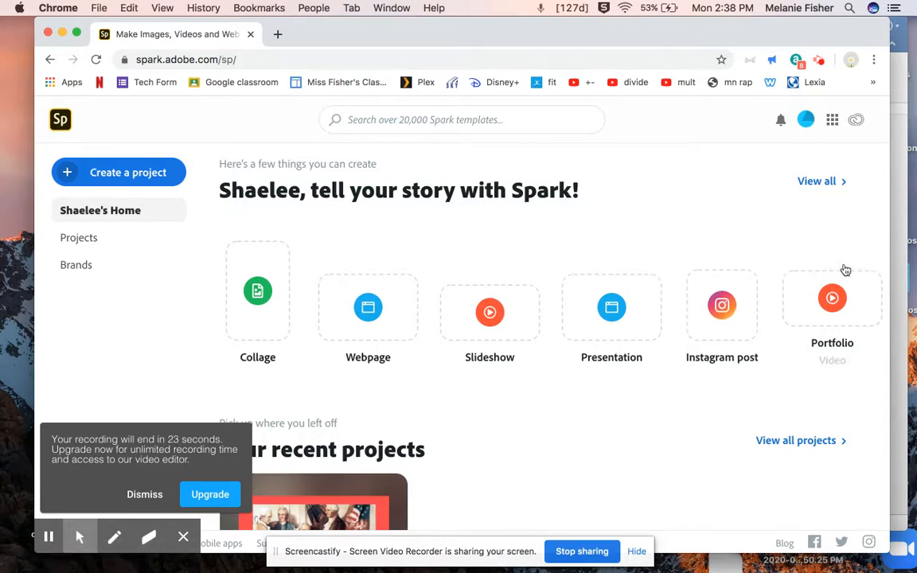
scroll(302, 446, "down", 4)
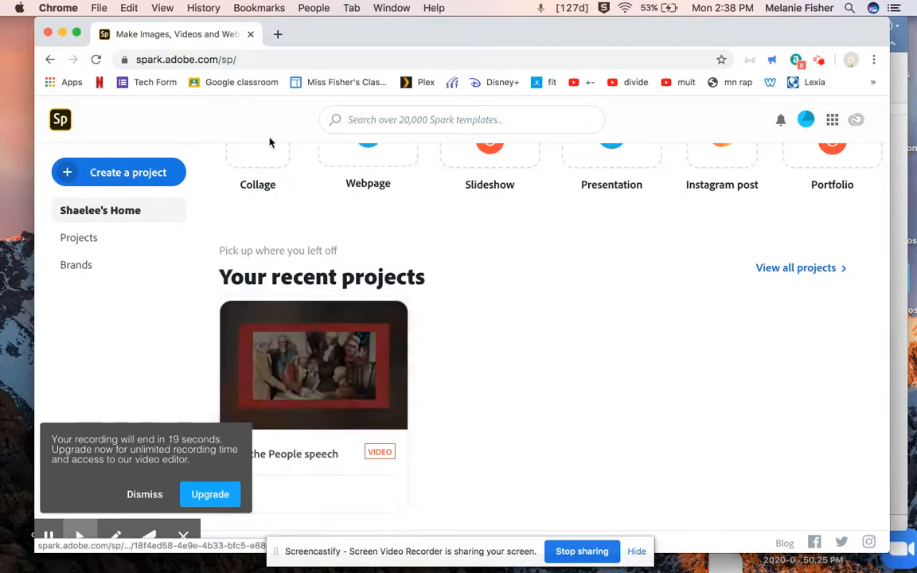
left_click(81, 238)
scroll(313, 306, "down", 1)
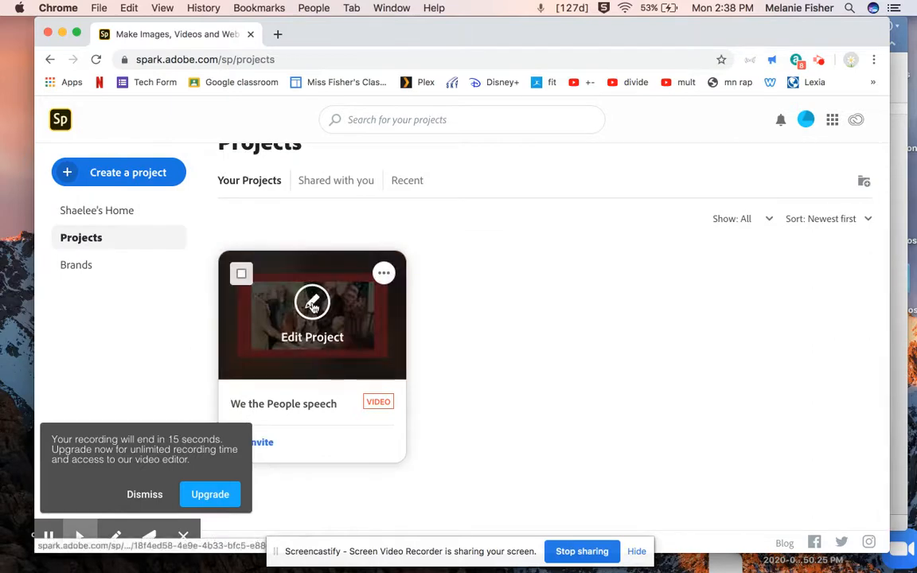